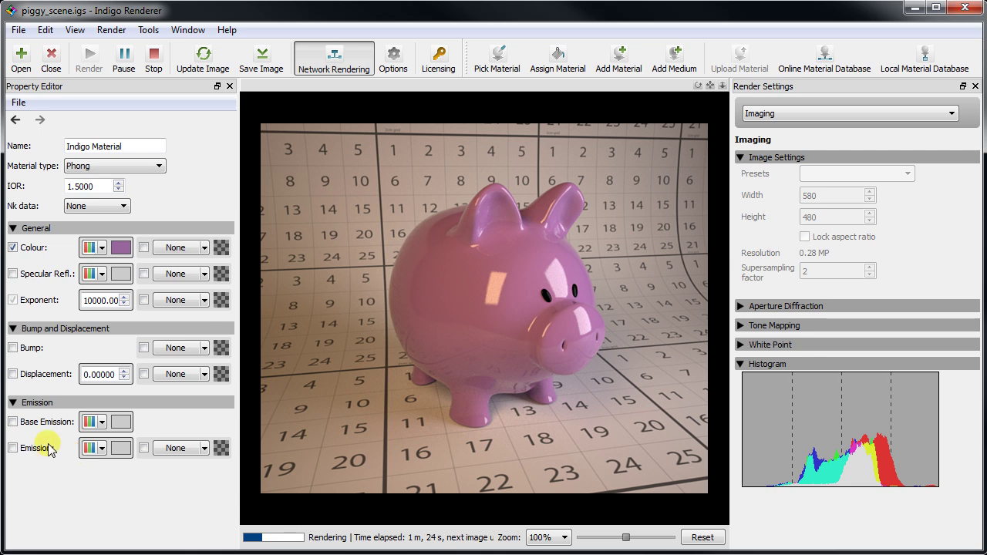
Give the material a blackbody base emission at 6500 K with gain 1 and disable its colour channel.
{"action": "left_click", "coordinate": [121, 421]}
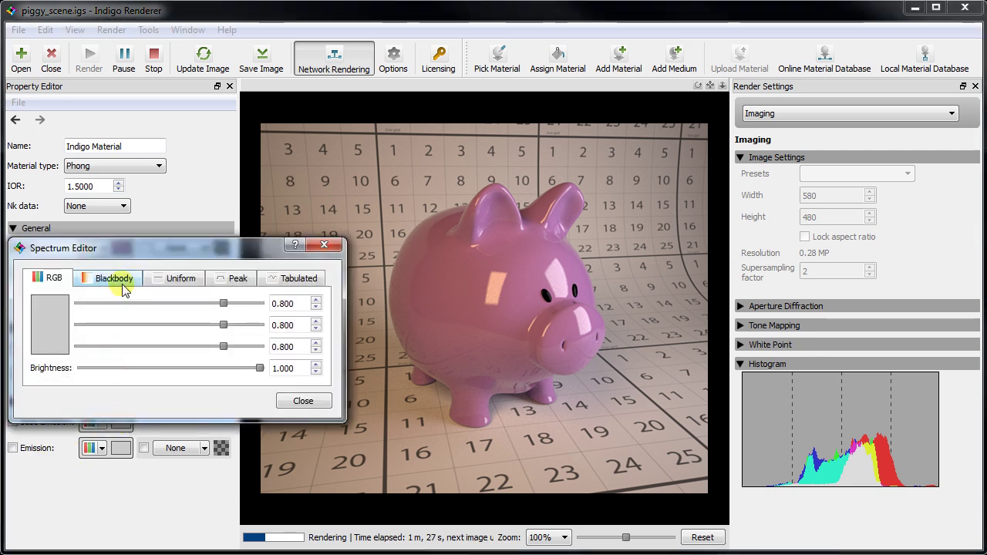
{"action": "left_click", "coordinate": [123, 287]}
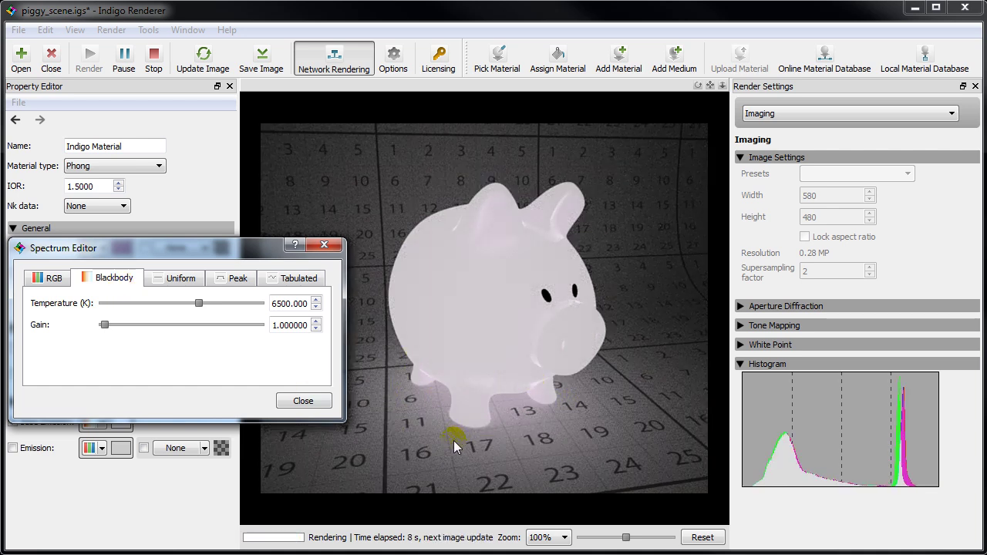
{"action": "left_click", "coordinate": [307, 401]}
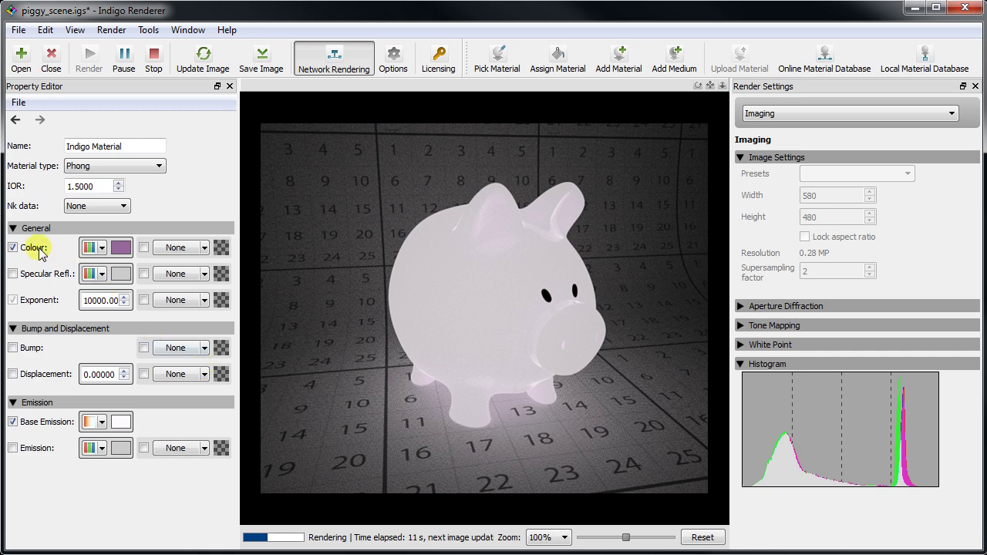
{"action": "left_click", "coordinate": [12, 248]}
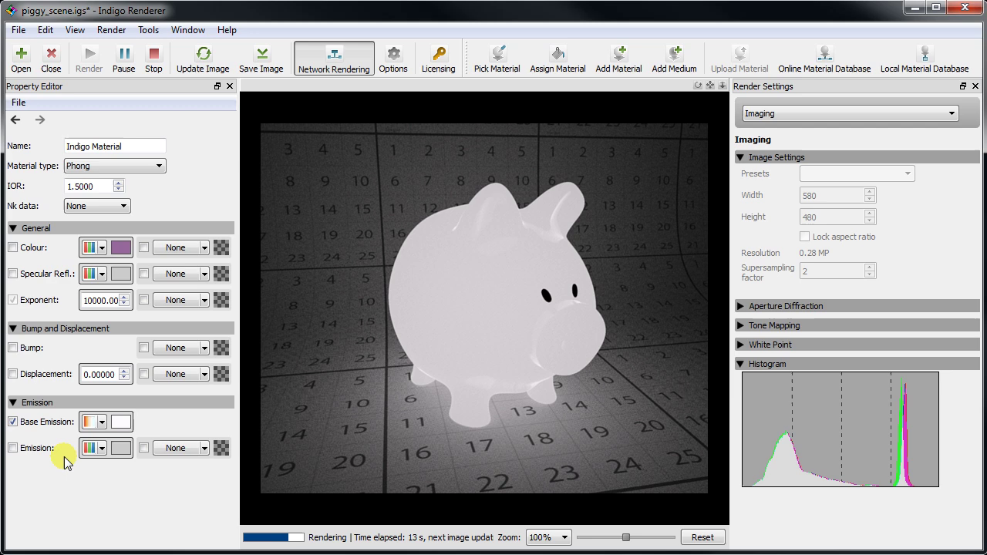
Assign font.png as the material's emission texture and examine the glowing characters on the pig.
{"action": "left_click", "coordinate": [179, 448]}
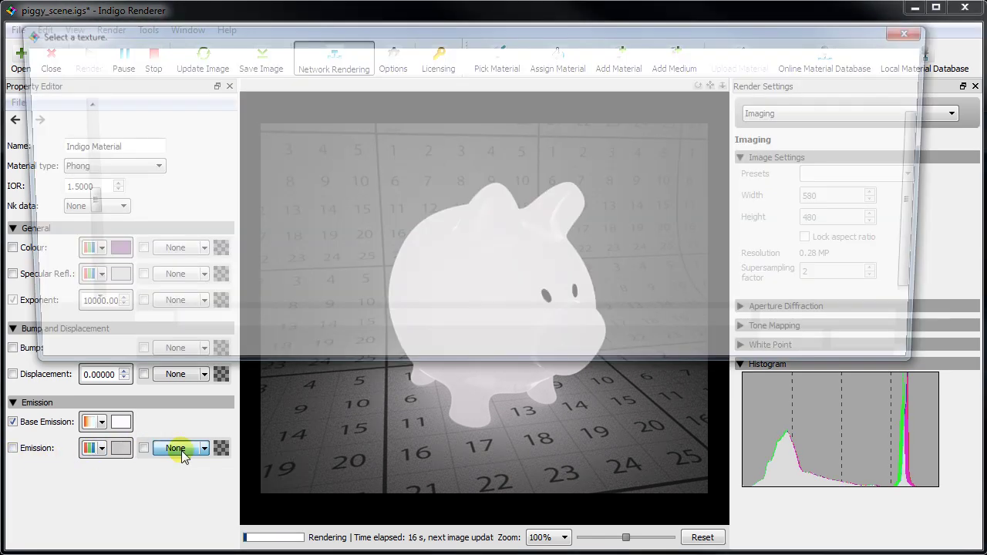
{"action": "double_click", "coordinate": [134, 293]}
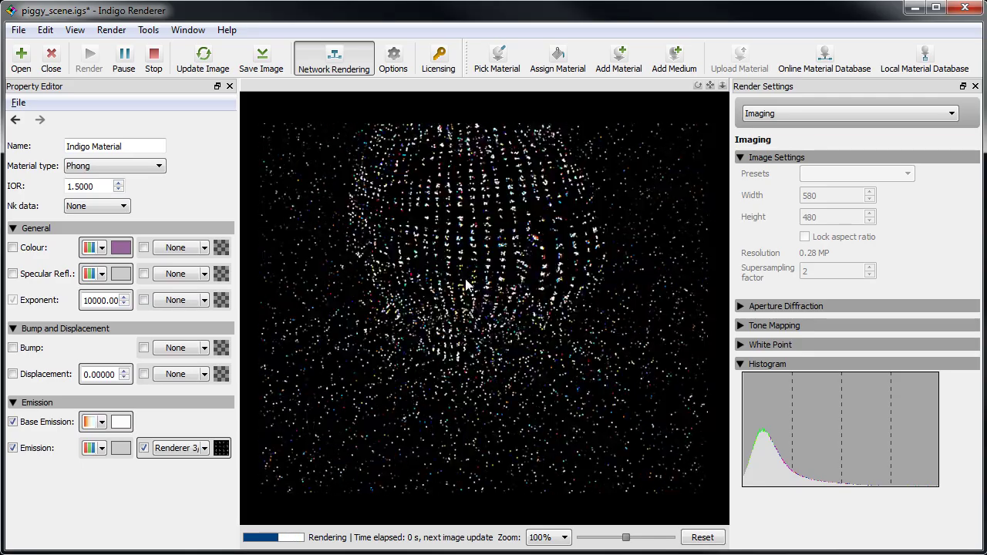
{"action": "left_click_drag", "start_coordinate": [467, 286], "coordinate": [543, 299]}
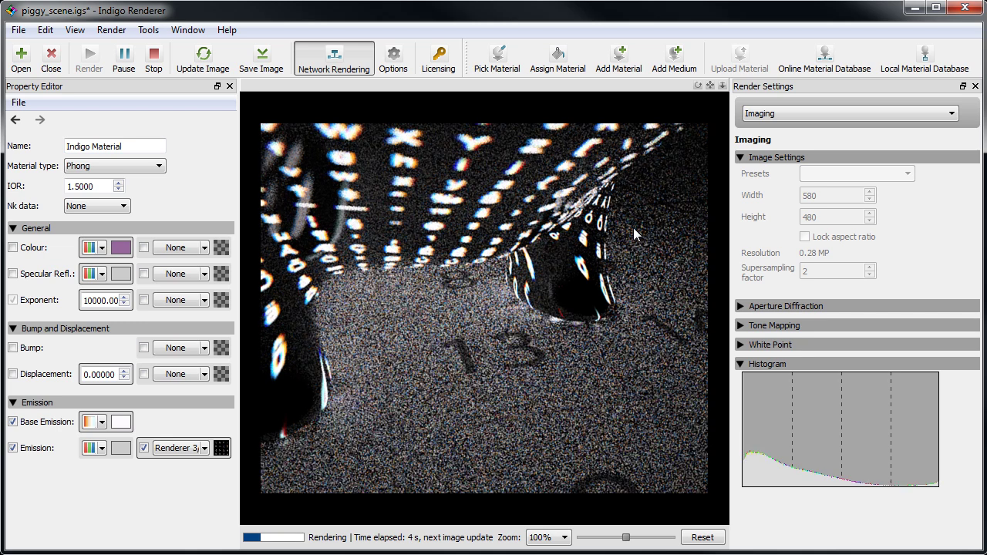
{"action": "left_click", "coordinate": [468, 304]}
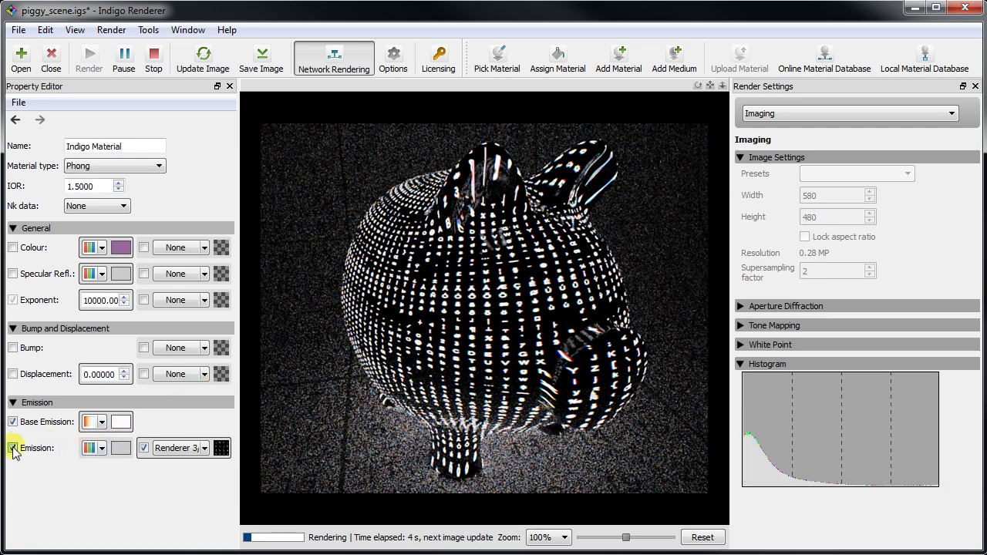
Disable both emission channels and assign topkapi_02_color.jpg from the thomas_textures folder as the material's colour texture.
{"action": "left_click", "coordinate": [12, 422]}
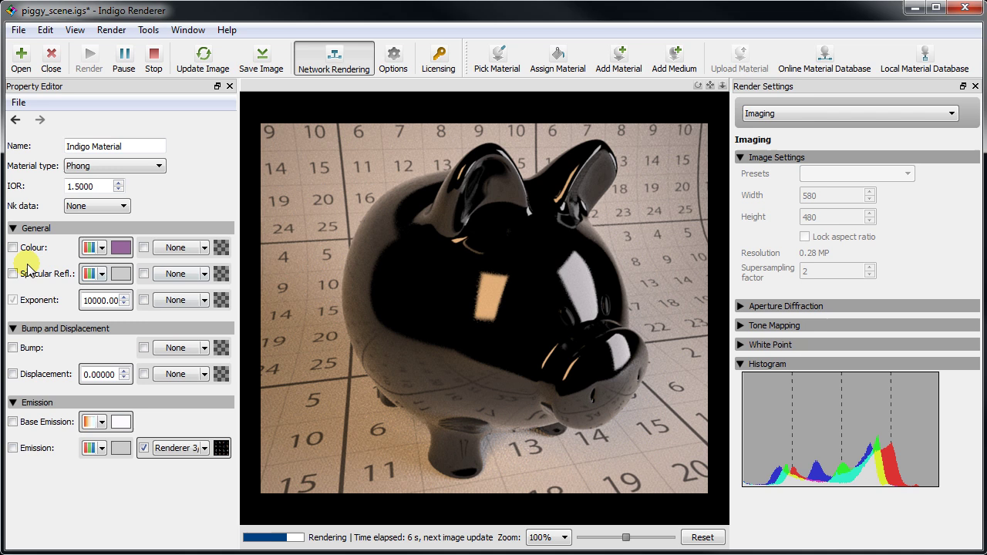
{"action": "left_click", "coordinate": [184, 252]}
{"action": "double_click", "coordinate": [156, 306]}
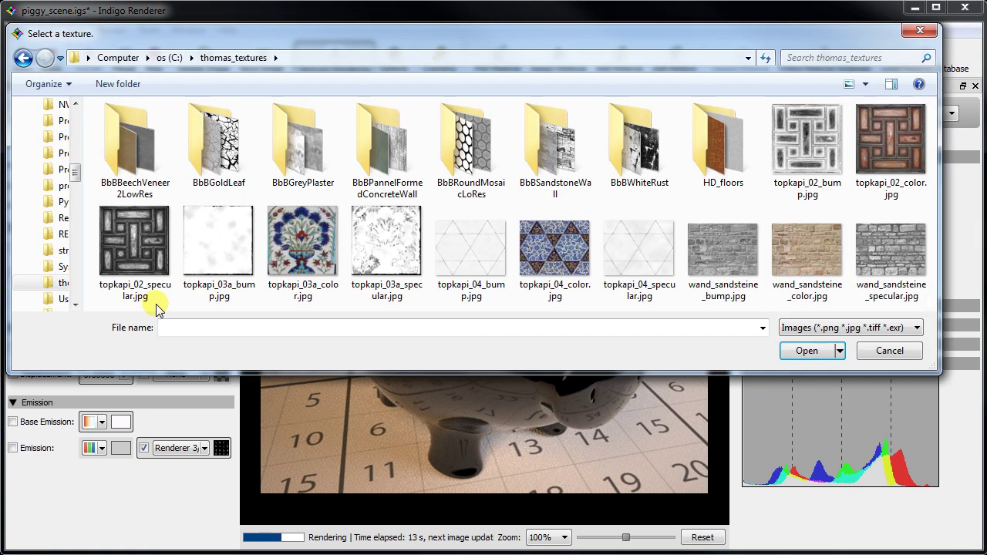
{"action": "left_click", "coordinate": [870, 161]}
{"action": "double_click", "coordinate": [870, 159]}
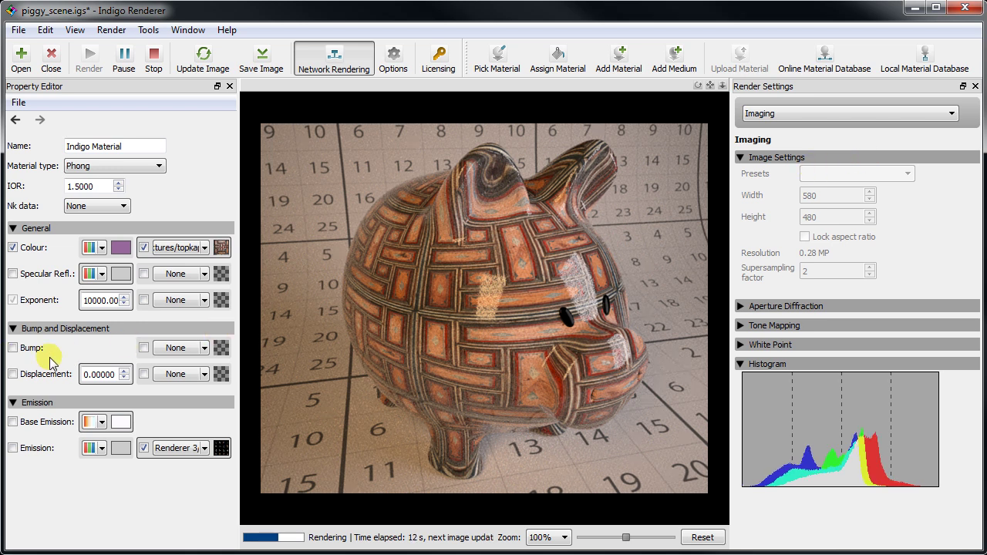
Assign topkapi_02_bump.jpg from the thomas_textures folder as the material's bump texture.
{"action": "left_click", "coordinate": [187, 351]}
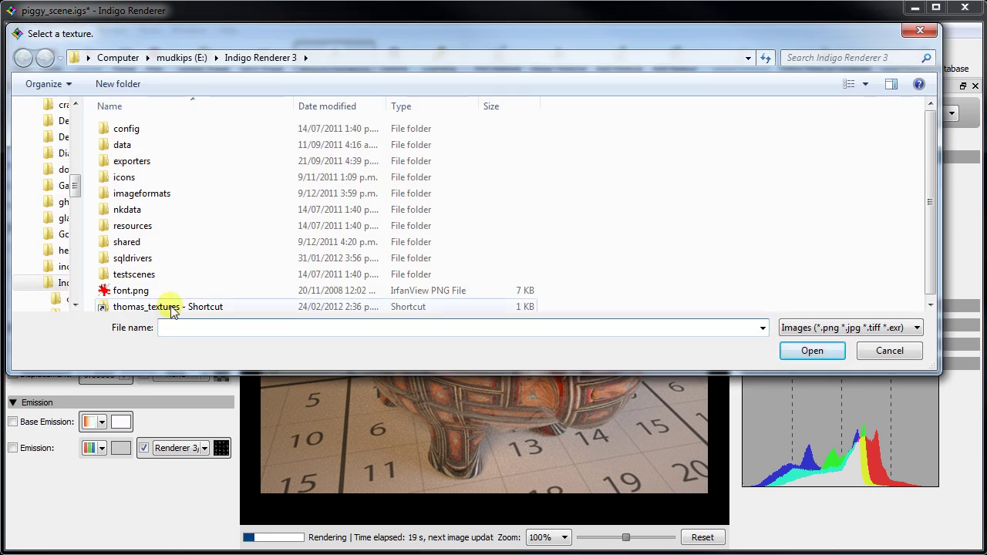
{"action": "double_click", "coordinate": [171, 309]}
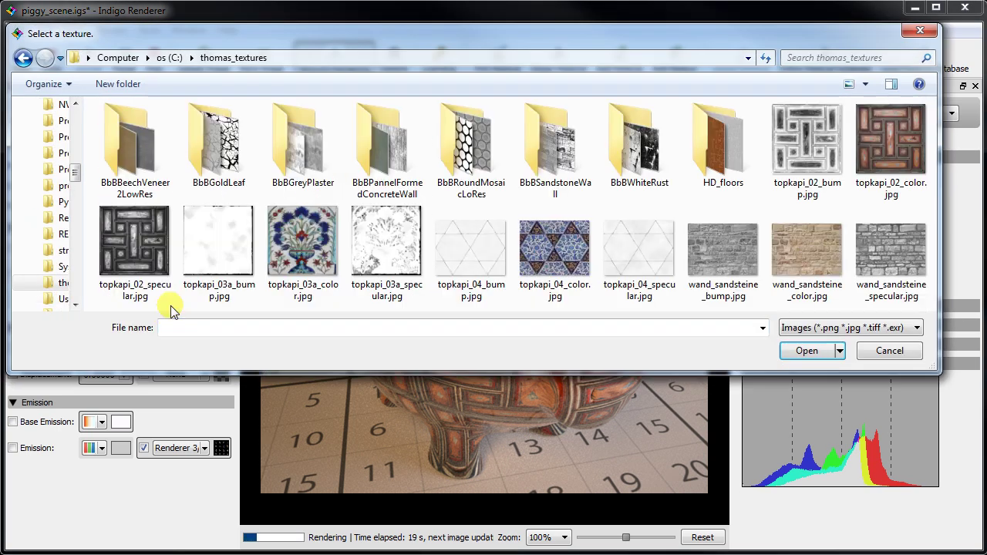
{"action": "double_click", "coordinate": [799, 169]}
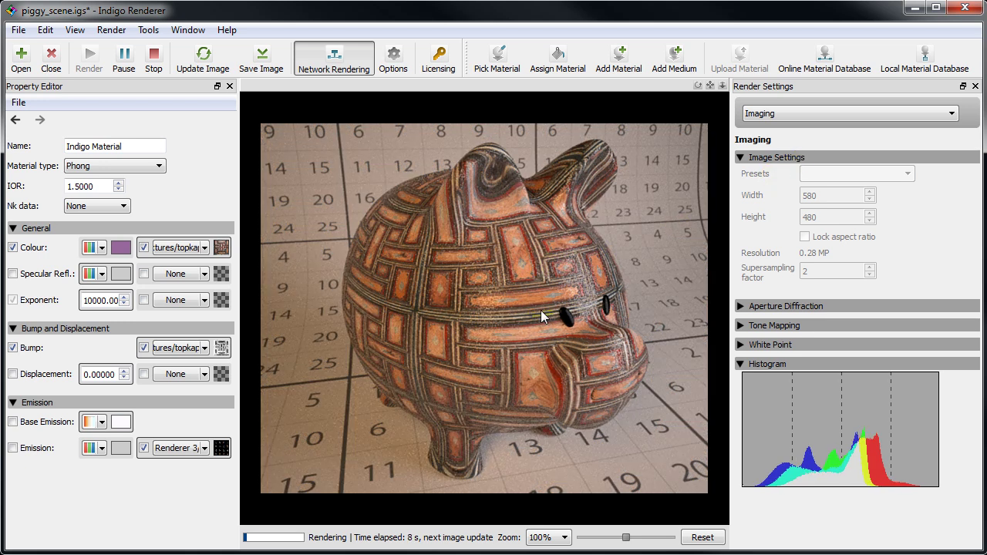
{"action": "scroll", "coordinate": [541, 310], "scroll_direction": "up", "scroll_amount": 5}
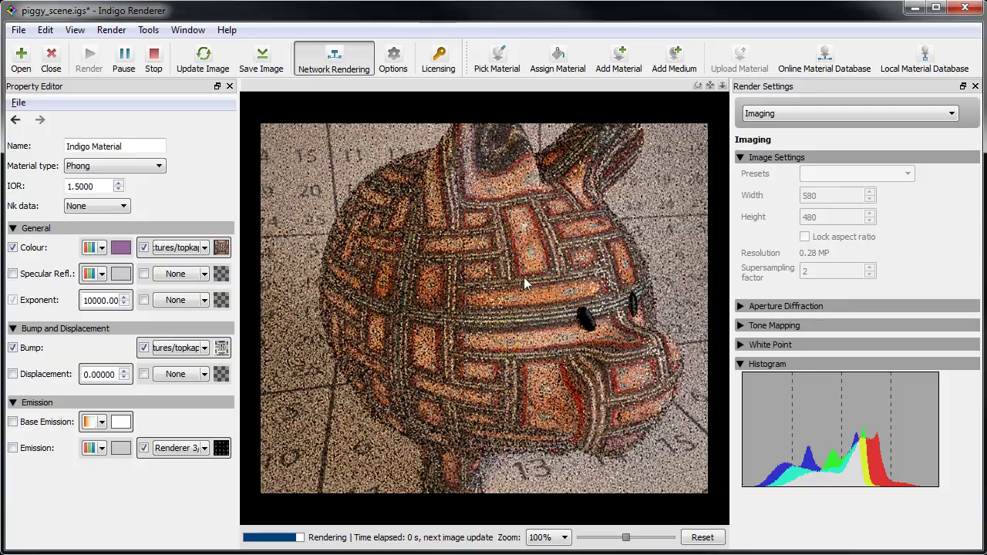
{"action": "scroll", "coordinate": [533, 345], "scroll_direction": "up", "scroll_amount": 4}
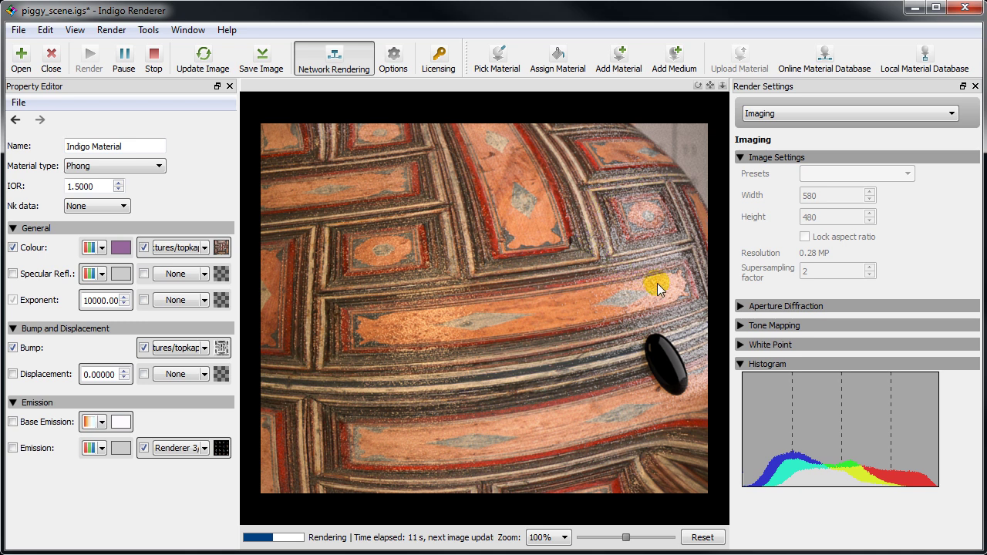
Set the bump texture's scale to 0.002 and examine the relief in the render.
{"action": "left_click", "coordinate": [187, 353]}
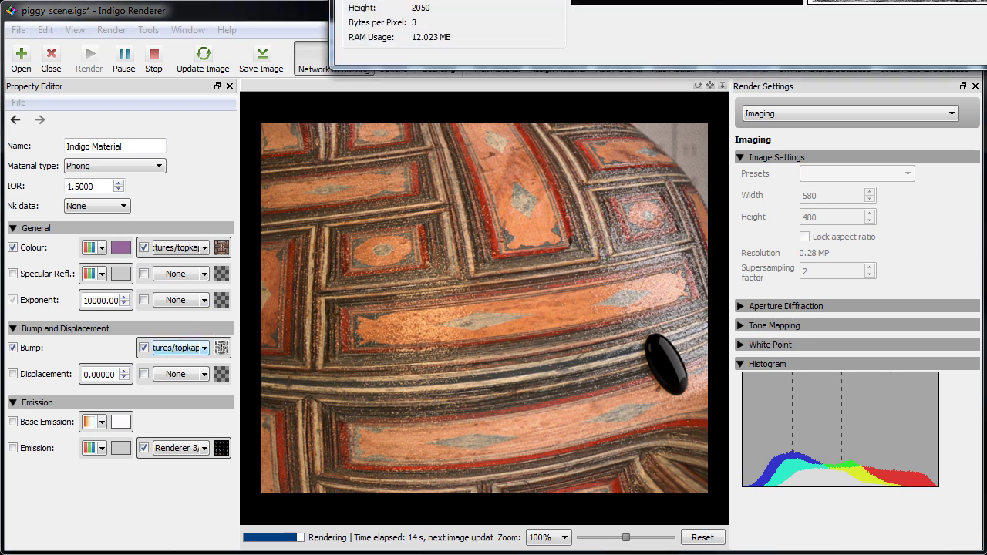
{"action": "left_click_drag", "start_coordinate": [628, 0], "coordinate": [99, 167]}
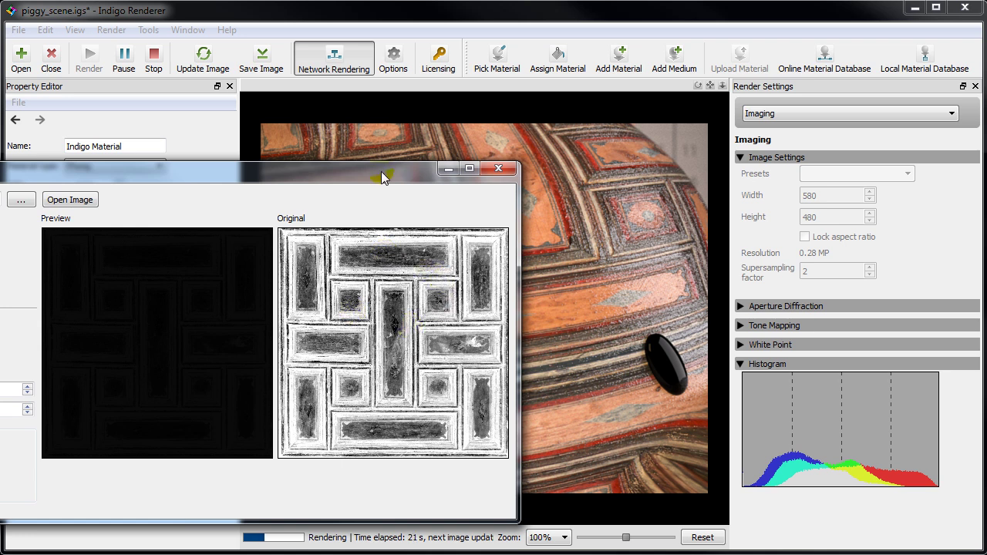
{"action": "left_click_drag", "start_coordinate": [383, 177], "coordinate": [573, 216]}
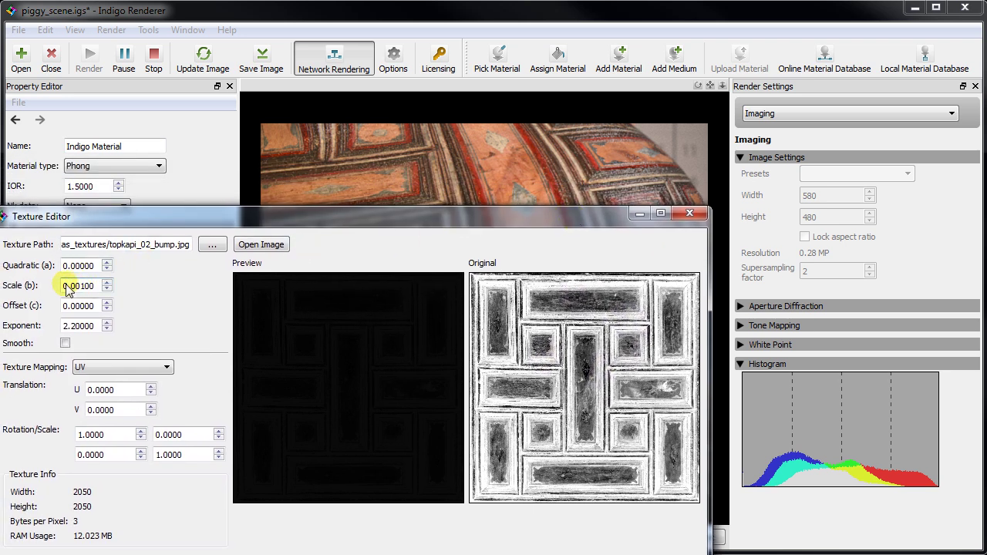
{"action": "left_click_drag", "start_coordinate": [68, 287], "coordinate": [86, 290]}
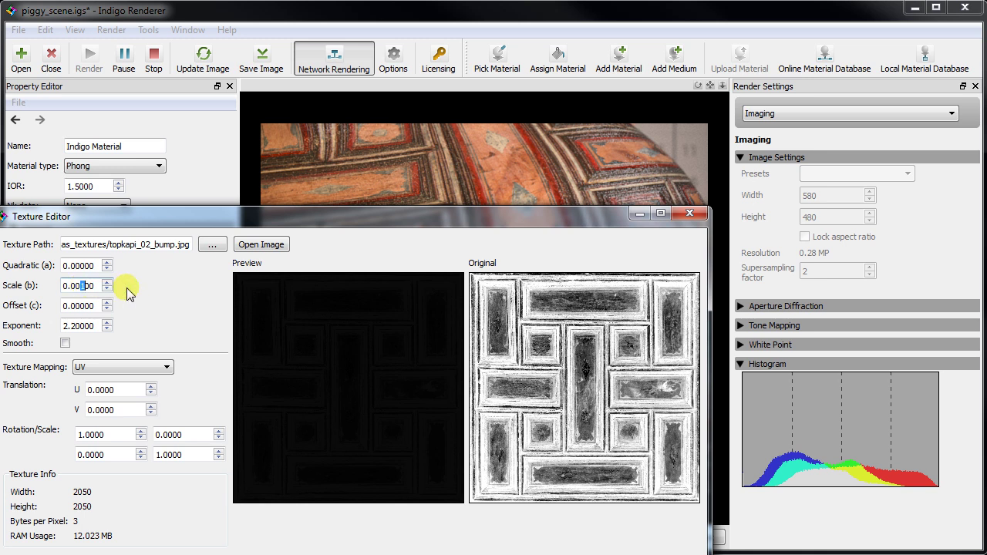
{"action": "left_click_drag", "start_coordinate": [455, 218], "coordinate": [194, 270]}
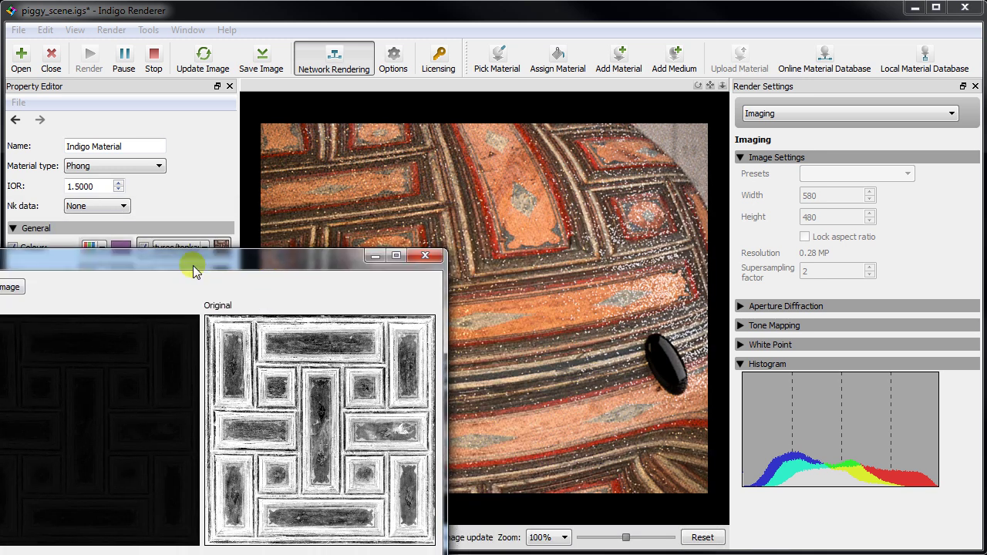
{"action": "left_click", "coordinate": [610, 262]}
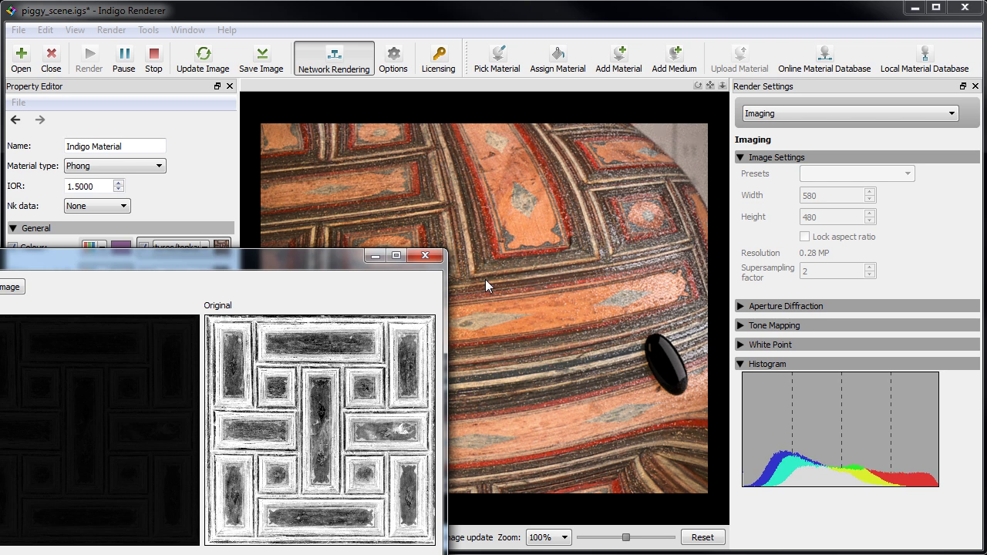
Increase the bump texture's scale further and close its texture settings.
{"action": "left_click_drag", "start_coordinate": [331, 260], "coordinate": [603, 209]}
{"action": "left_click", "coordinate": [105, 278]}
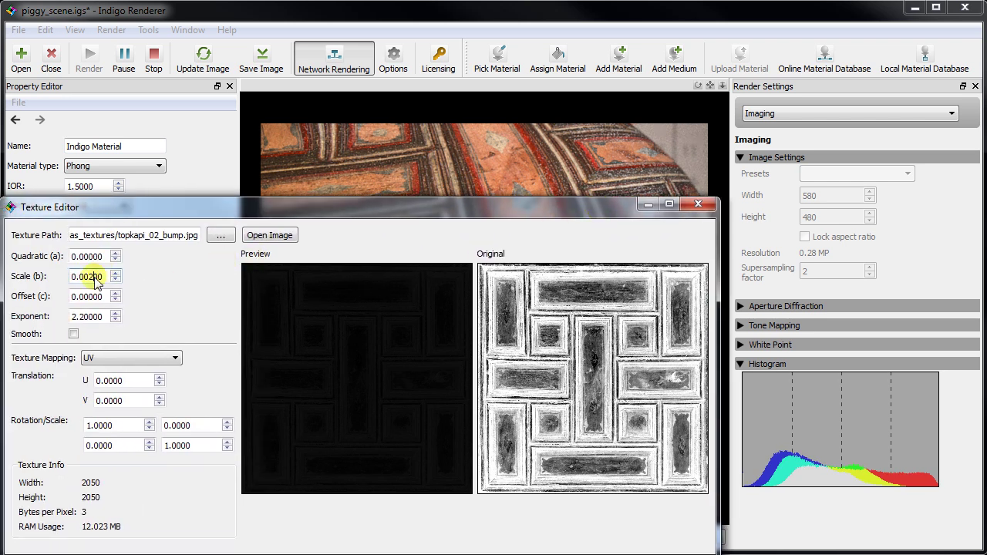
{"action": "left_click", "coordinate": [698, 204]}
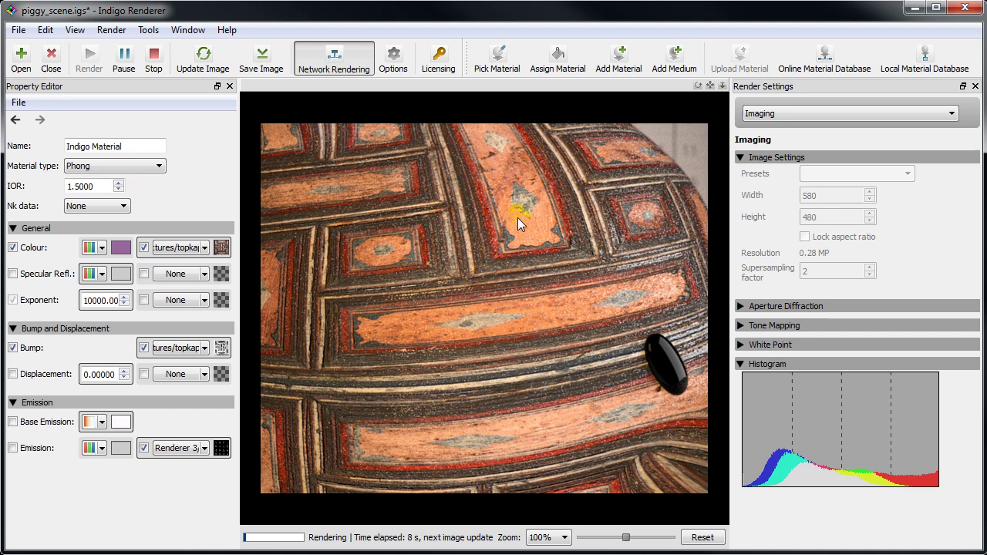
Set the bump texture's scale to 0.04 and close its texture settings.
{"action": "left_click", "coordinate": [175, 248]}
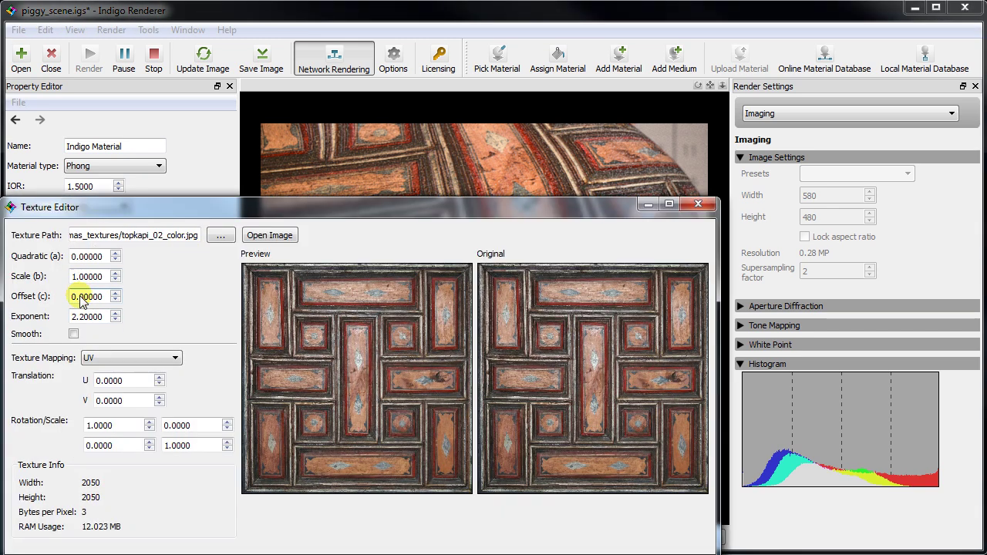
{"action": "key", "text": "Escape"}
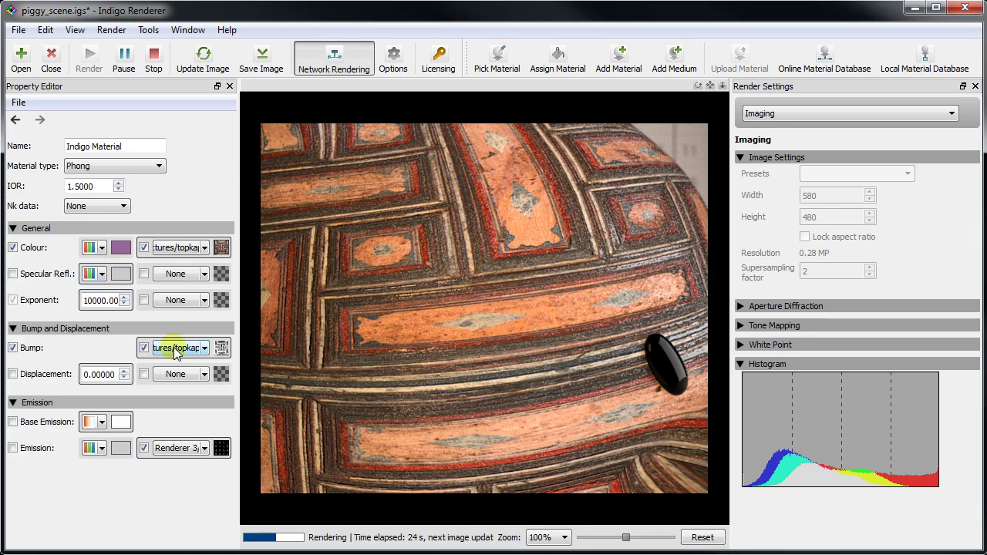
{"action": "left_click", "coordinate": [176, 348]}
{"action": "left_click", "coordinate": [82, 276]}
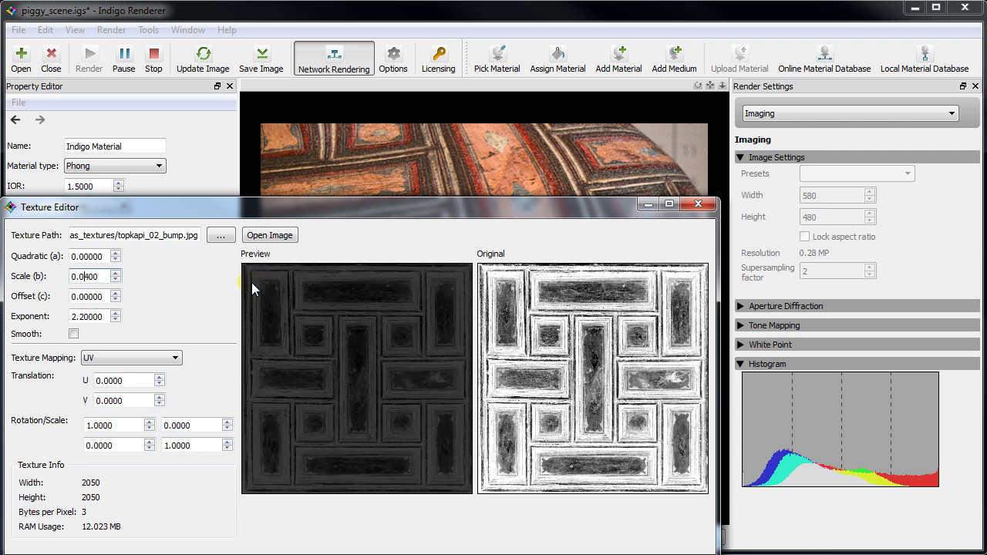
{"action": "key", "text": "Escape"}
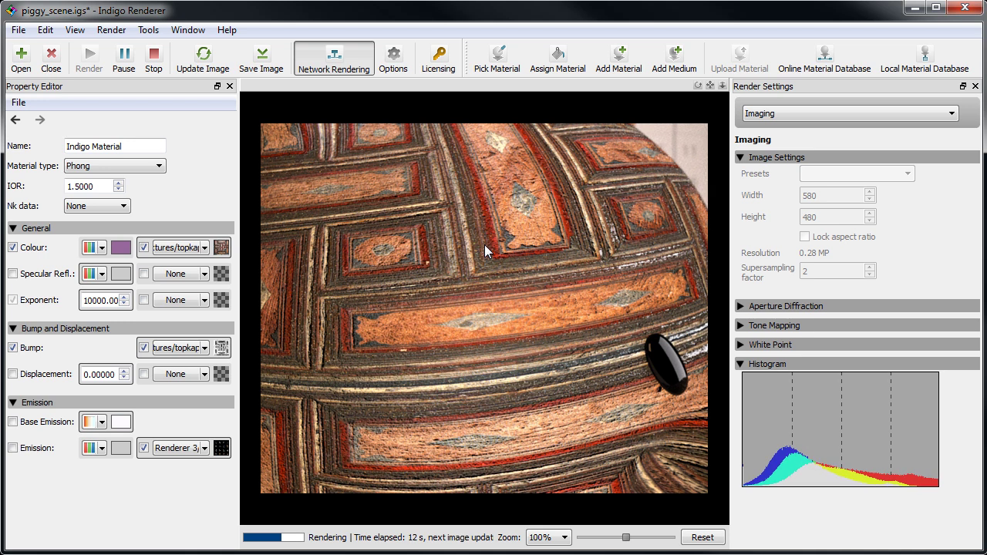
Disable the material's bump and set the colour texture's scale to 0.5.
{"action": "left_click", "coordinate": [12, 349]}
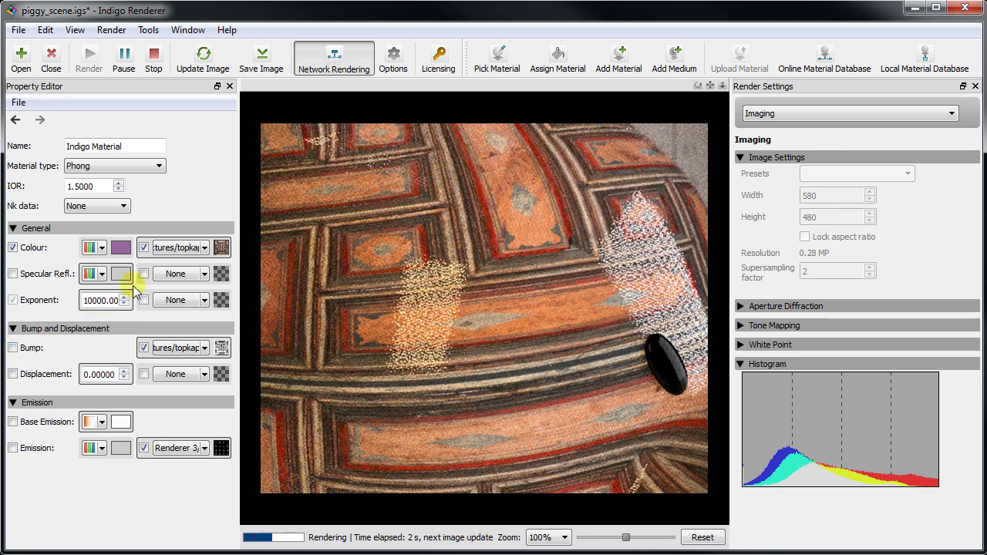
{"action": "left_click", "coordinate": [187, 253]}
{"action": "left_click_drag", "start_coordinate": [185, 211], "coordinate": [223, 191]}
{"action": "left_click_drag", "start_coordinate": [124, 255], "coordinate": [77, 257]}
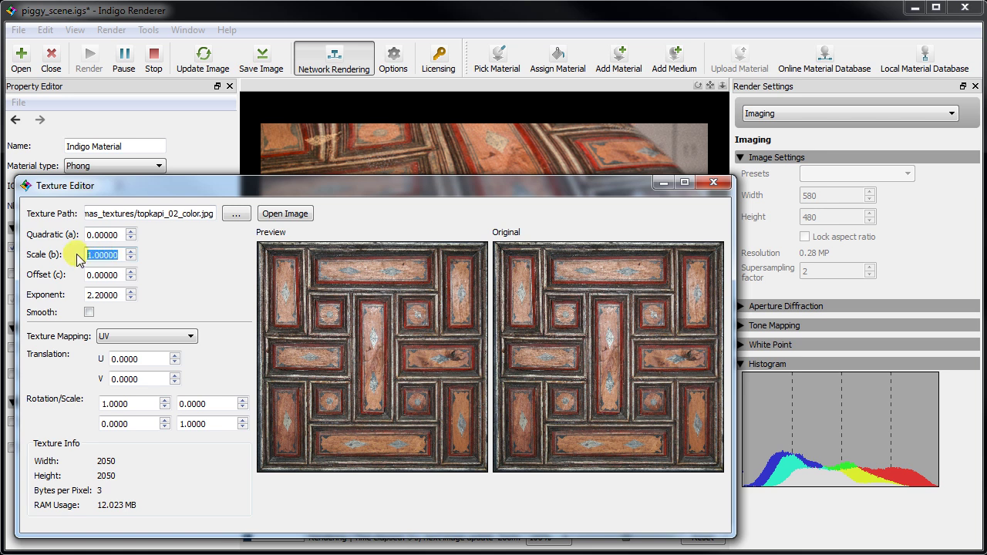
{"action": "left_click_drag", "start_coordinate": [121, 279], "coordinate": [77, 282]}
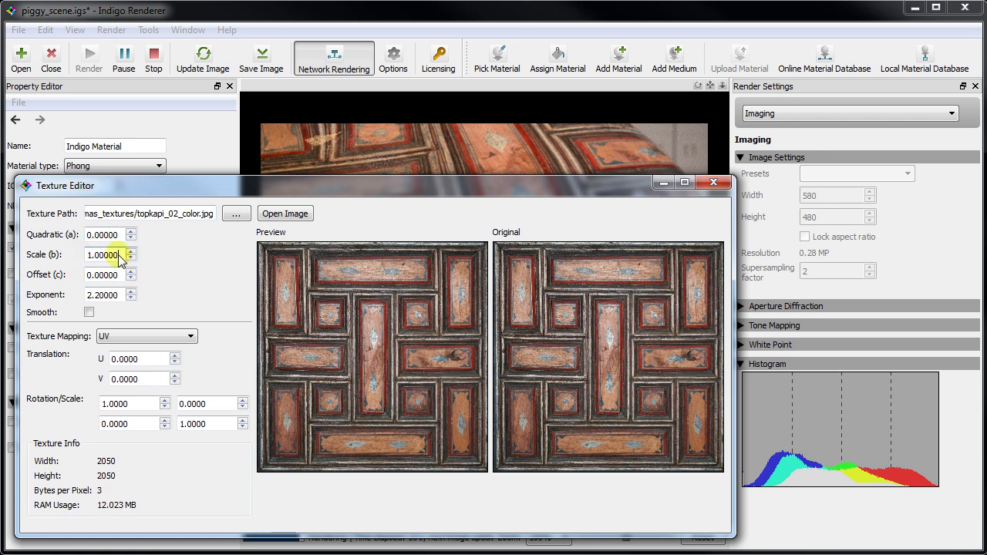
{"action": "left_click_drag", "start_coordinate": [120, 258], "coordinate": [33, 244]}
{"action": "type", "text": "0.5"}
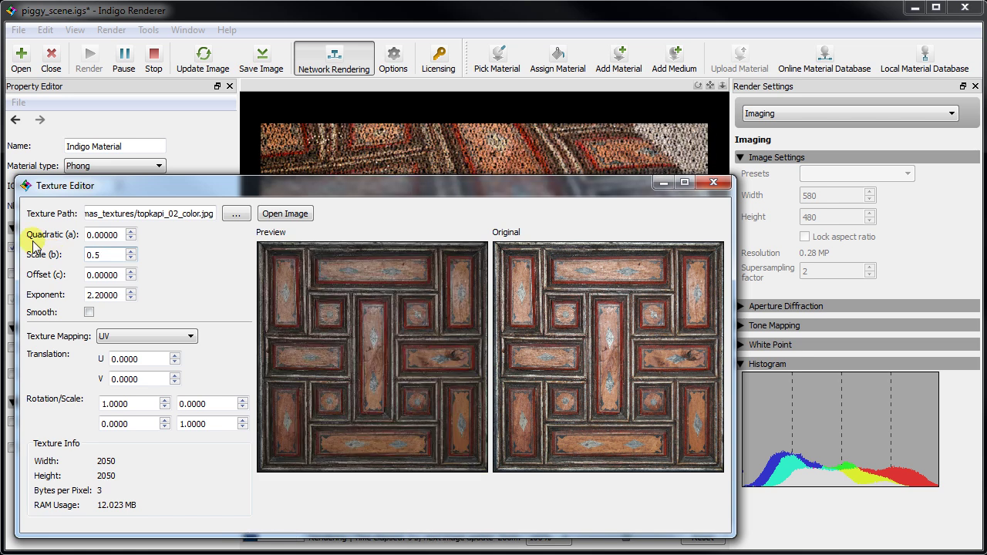
Lower the colour texture's scale to 0.125 and examine the darkened preview.
{"action": "key", "text": "BackSpace"}
{"action": "type", "text": "125"}
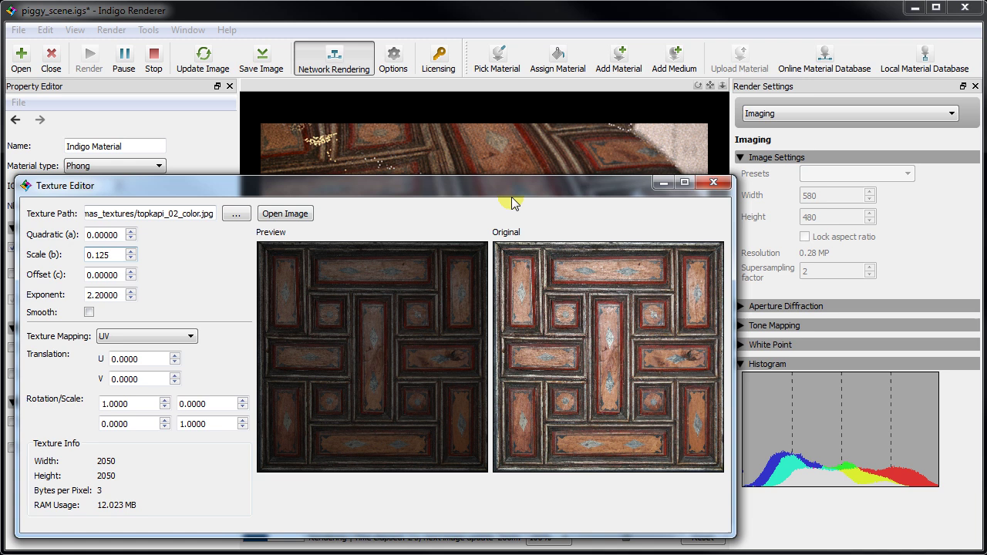
{"action": "left_click_drag", "start_coordinate": [540, 192], "coordinate": [528, 171]}
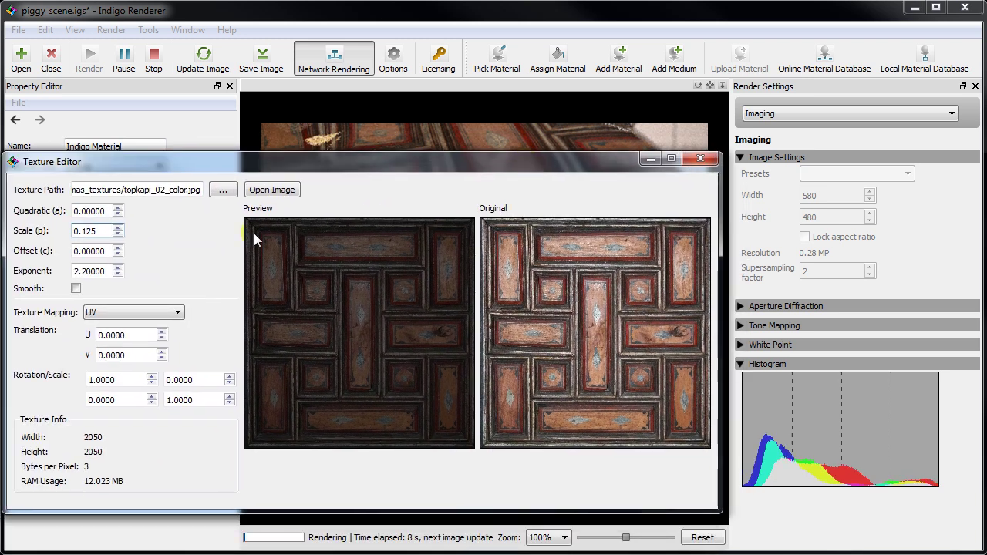
Set the colour texture's scale back to 1 and try offsets of 0.5, 0.8 and 0.2.
{"action": "double_click", "coordinate": [110, 231]}
{"action": "type", "text": "1"}
{"action": "double_click", "coordinate": [108, 252]}
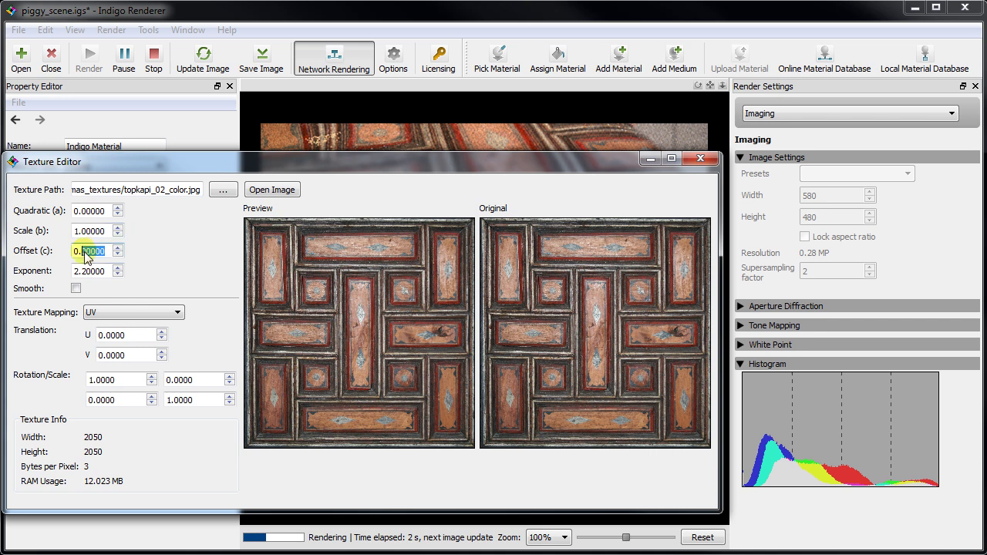
{"action": "type", "text": "0.5"}
{"action": "key", "text": "BackSpace"}
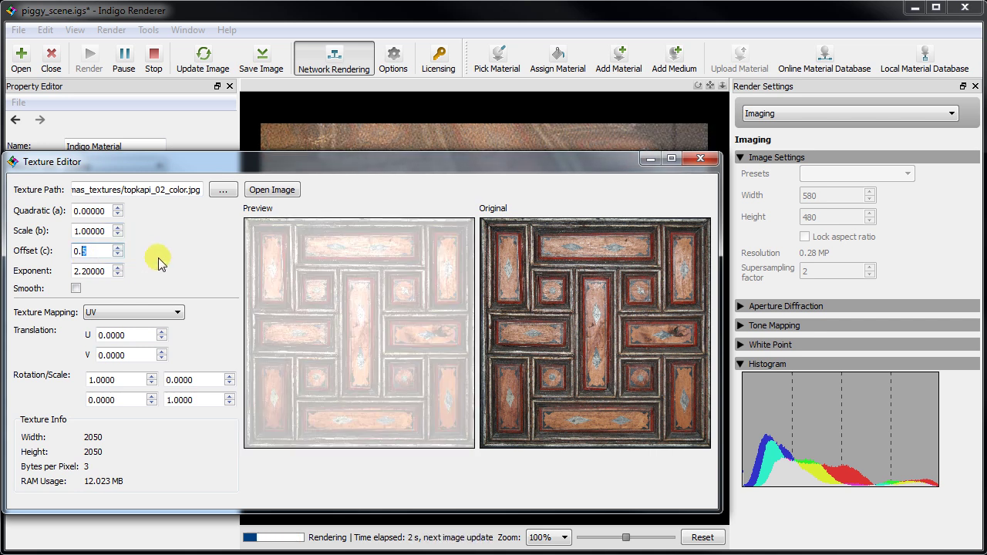
{"action": "type", "text": "8"}
{"action": "key", "text": "BackSpace"}
{"action": "type", "text": "2"}
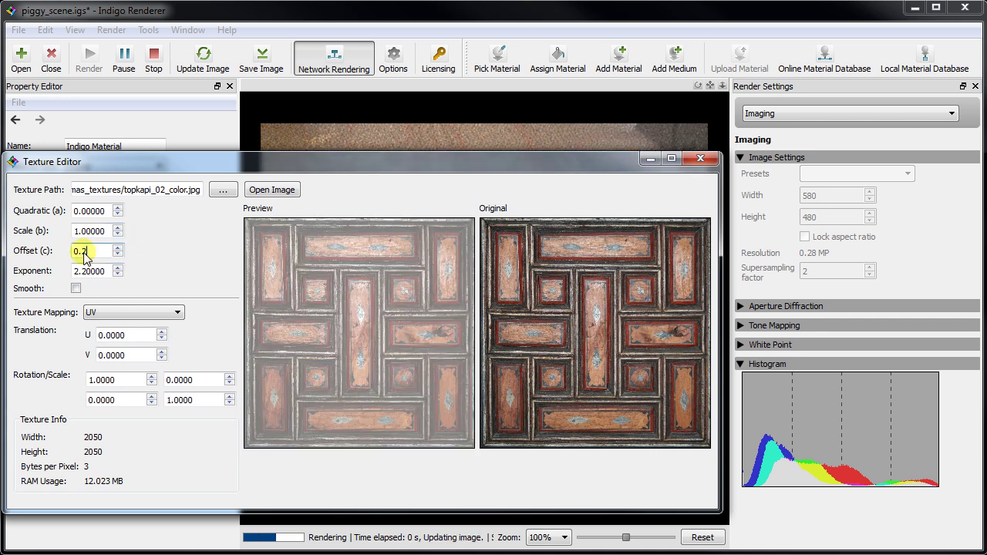
Set the colour texture's offset to 1 and open its scale value for editing.
{"action": "double_click", "coordinate": [77, 250]}
{"action": "type", "text": "1"}
{"action": "double_click", "coordinate": [107, 232]}
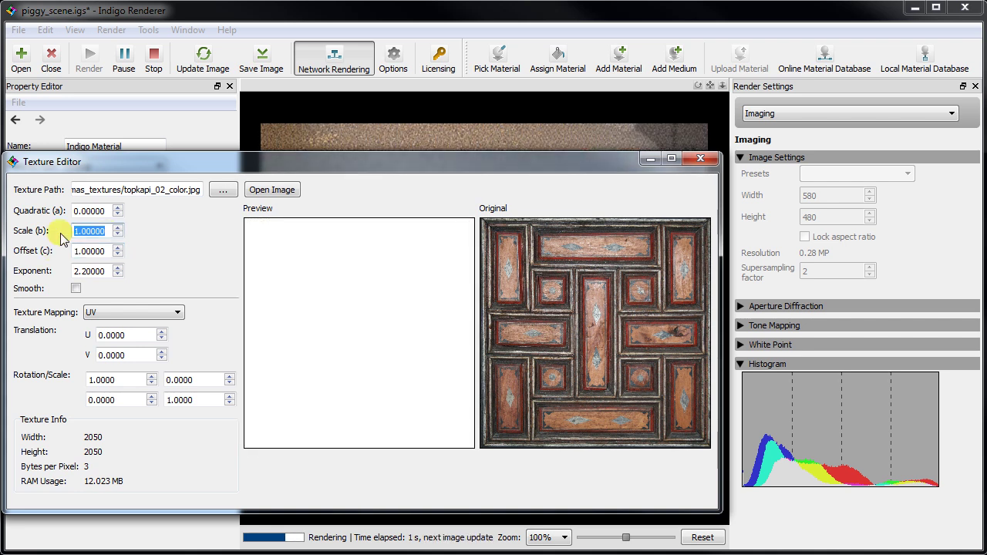